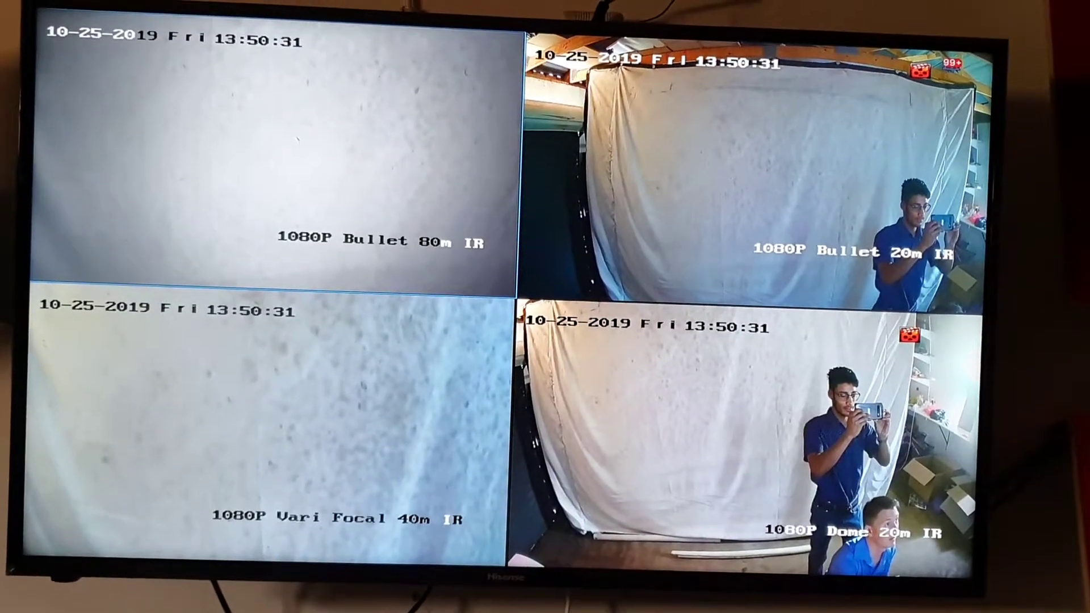
# From the live view, log in as admin by drawing the three-stroke unlock pattern.
pyautogui.rightClick(306, 166)
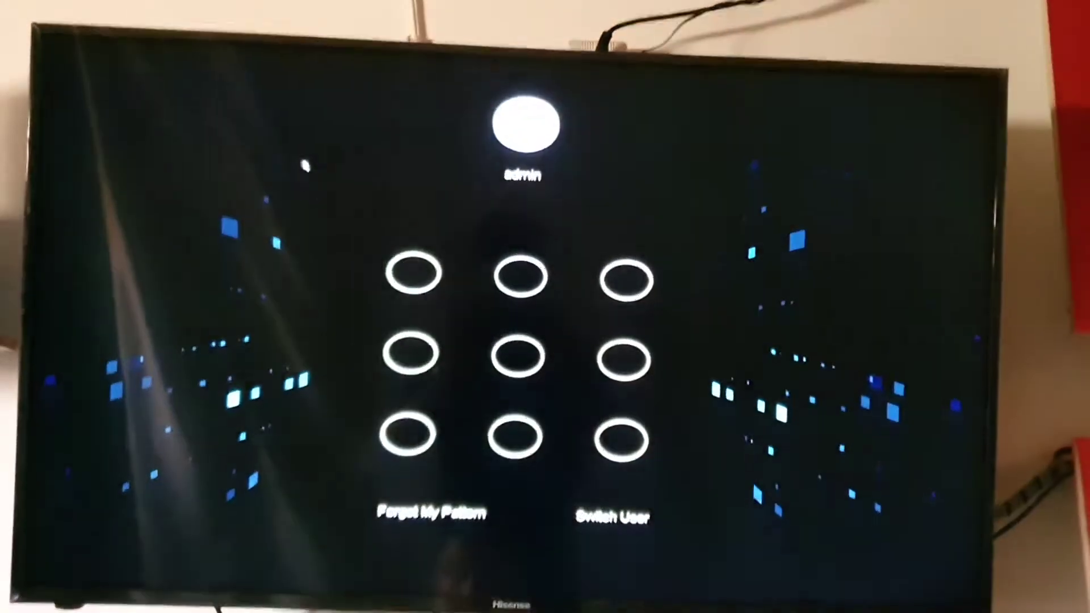
pyautogui.moveTo(415, 273); pyautogui.dragTo(631, 265)
pyautogui.moveTo(467, 388); pyautogui.dragTo(522, 323)
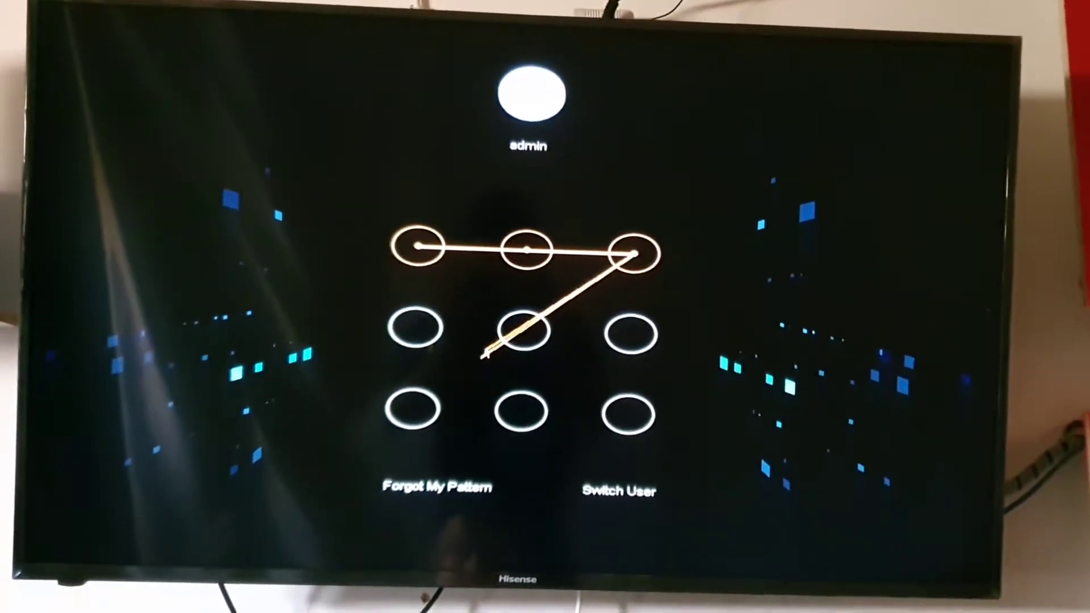
pyautogui.moveTo(417, 405); pyautogui.dragTo(637, 402)
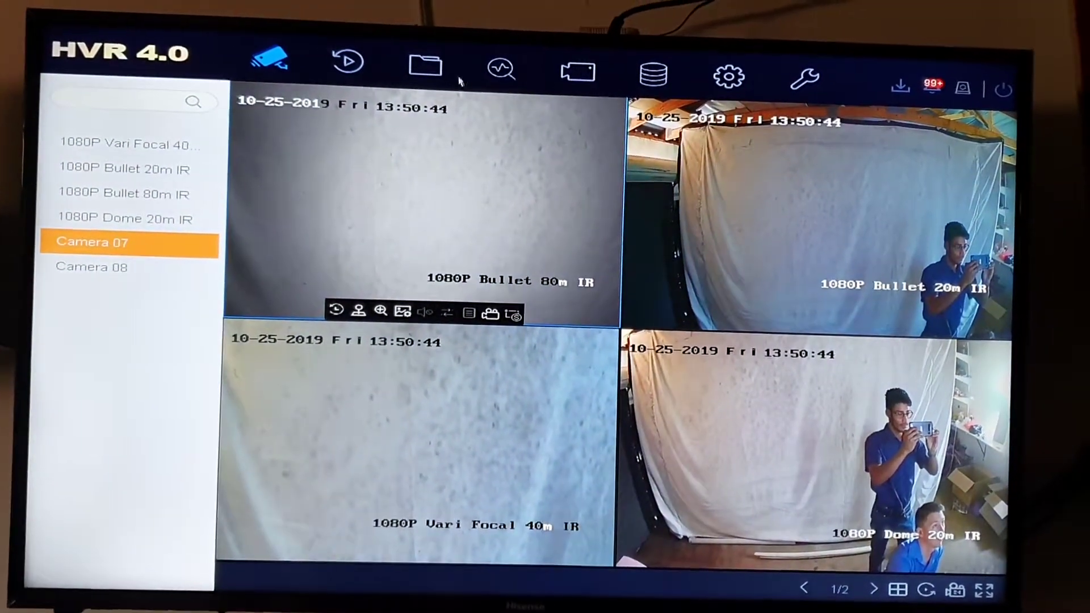
# Go to System settings and open the Motion Detection event page for camera A1.
pyautogui.click(746, 89)
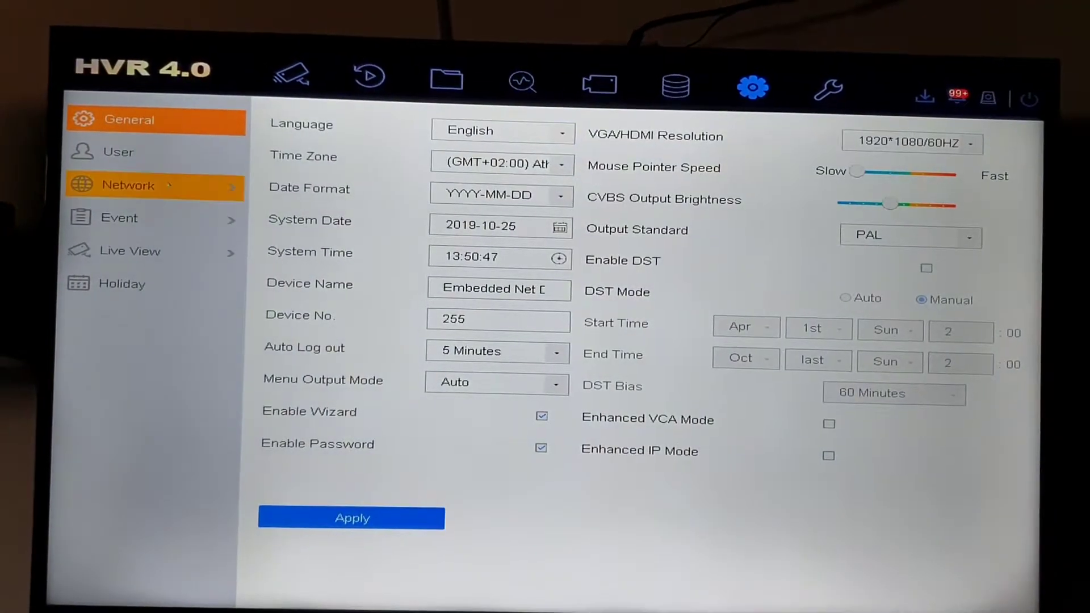
pyautogui.click(120, 217)
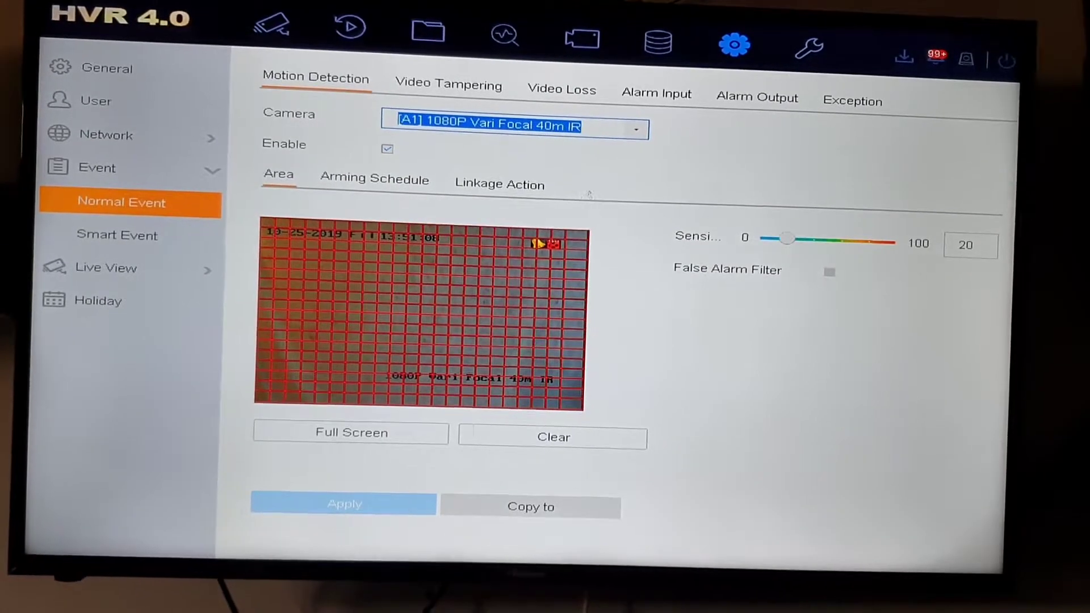
# Switch motion detection to camera A5 and make its whole view the detection area.
pyautogui.click(637, 128)
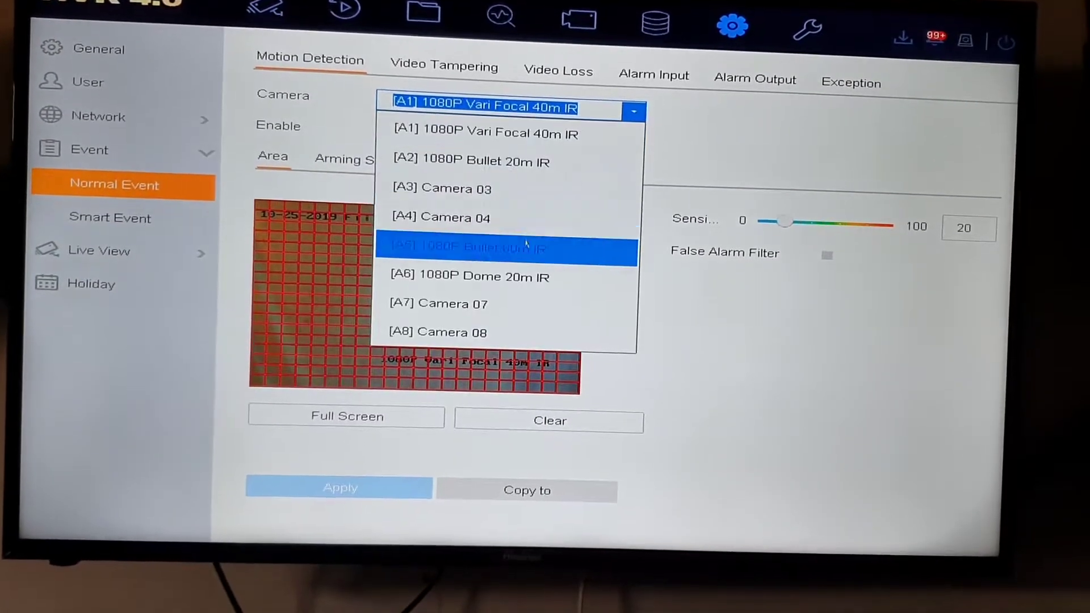
pyautogui.click(526, 245)
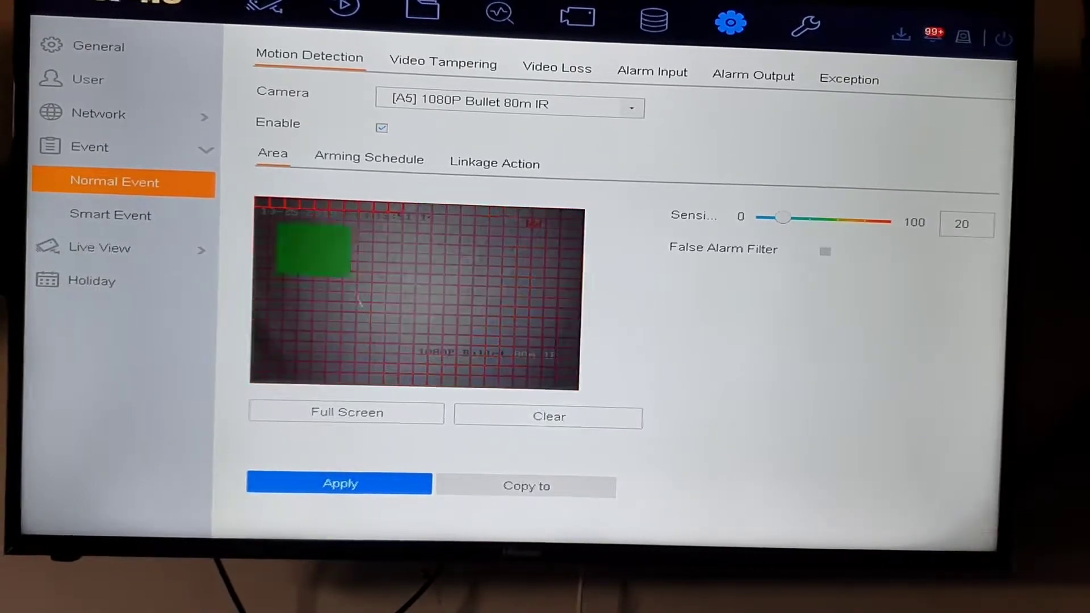
pyautogui.moveTo(359, 300); pyautogui.dragTo(375, 351)
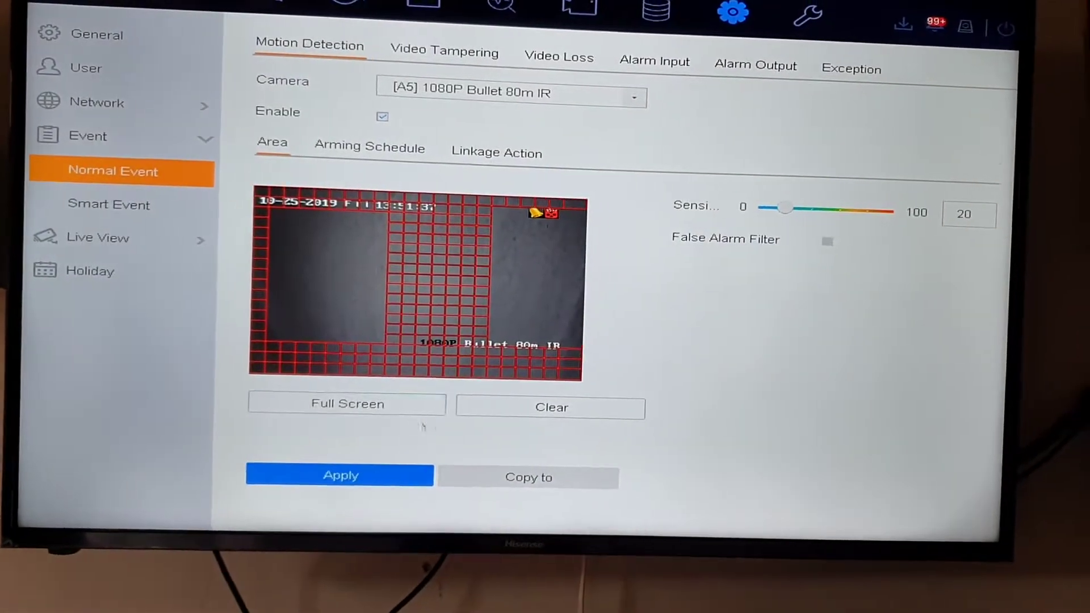
pyautogui.click(400, 401)
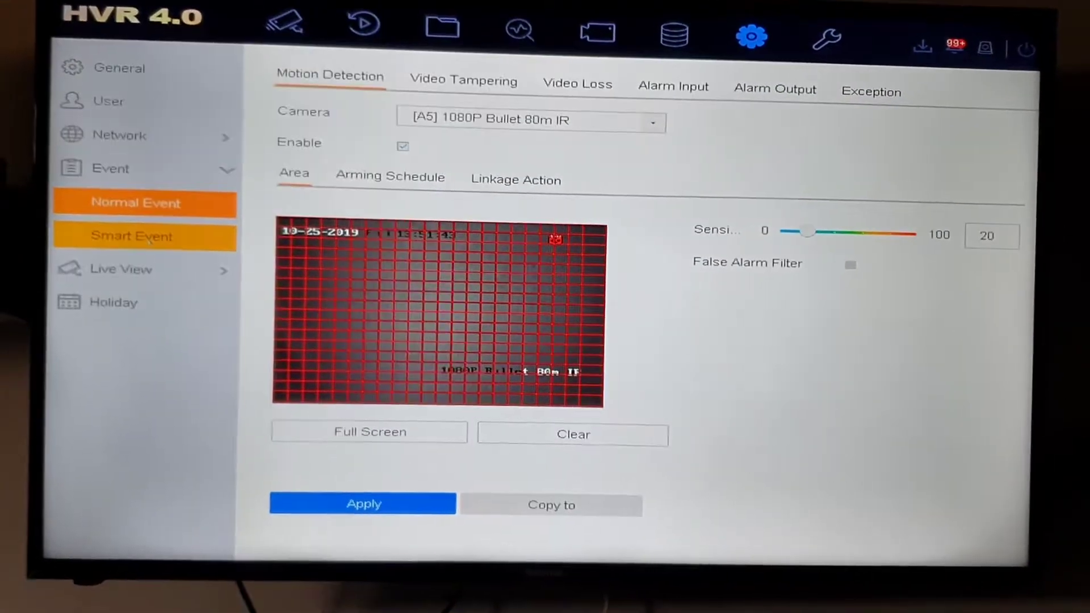
# Enable Smart Event line crossing for A1 and draw a horizontal line across the preview.
pyautogui.click(147, 239)
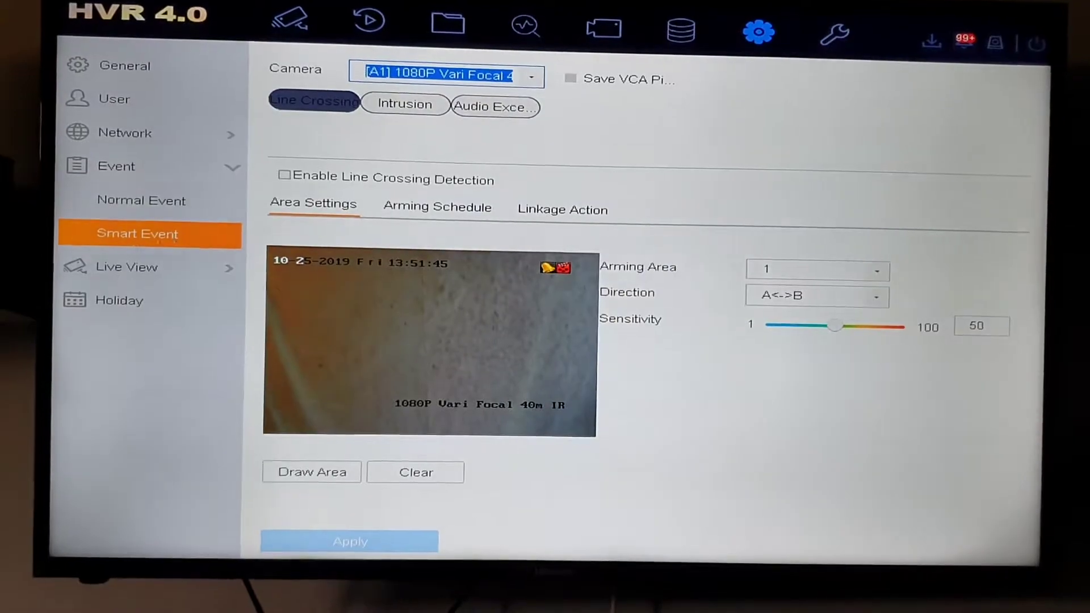
pyautogui.click(283, 169)
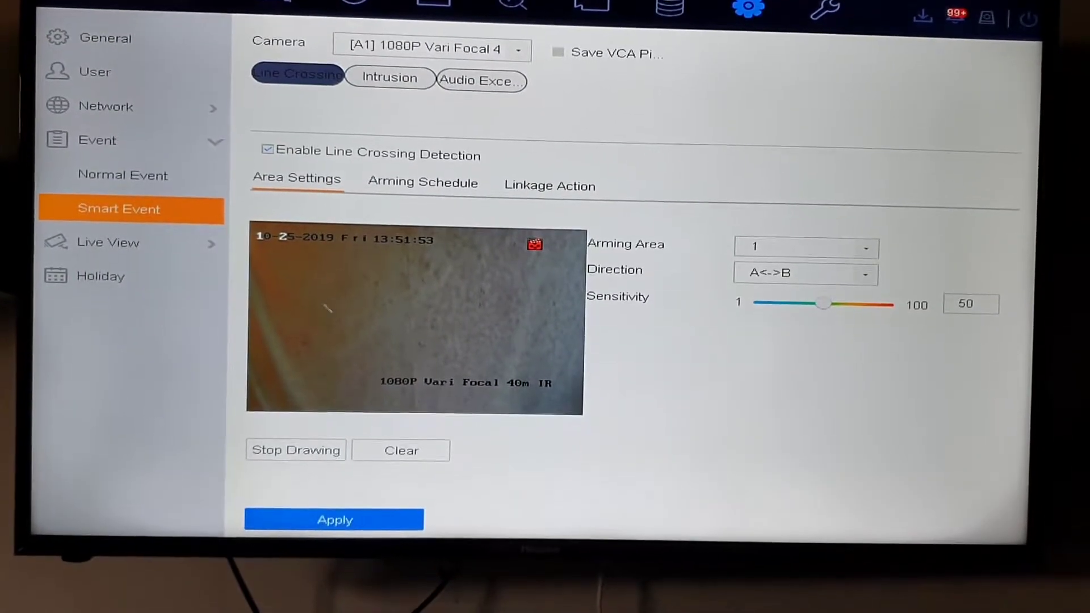
pyautogui.click(284, 328)
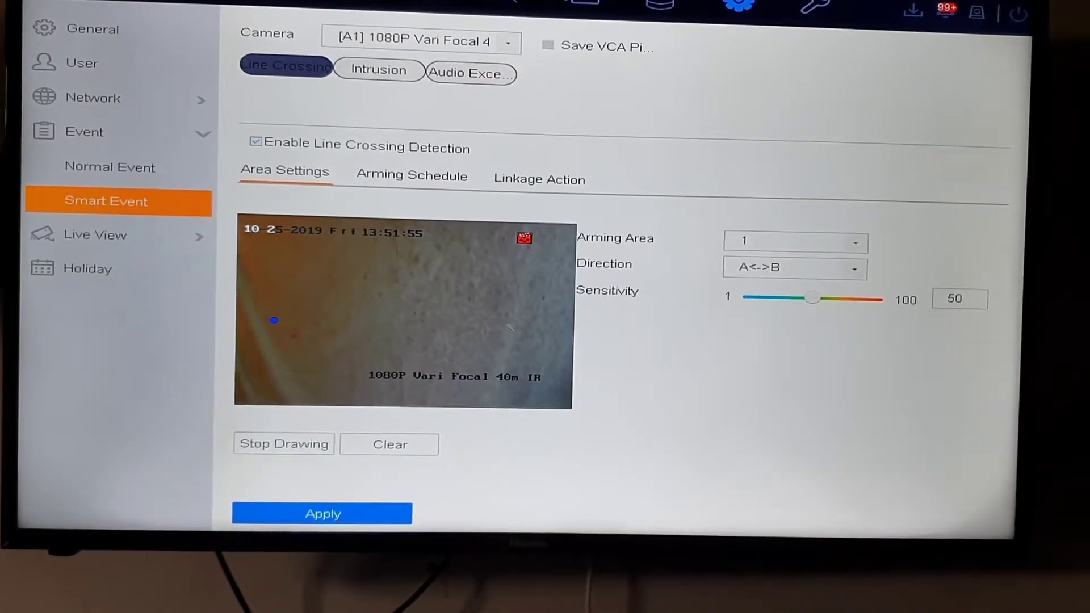
pyautogui.click(536, 326)
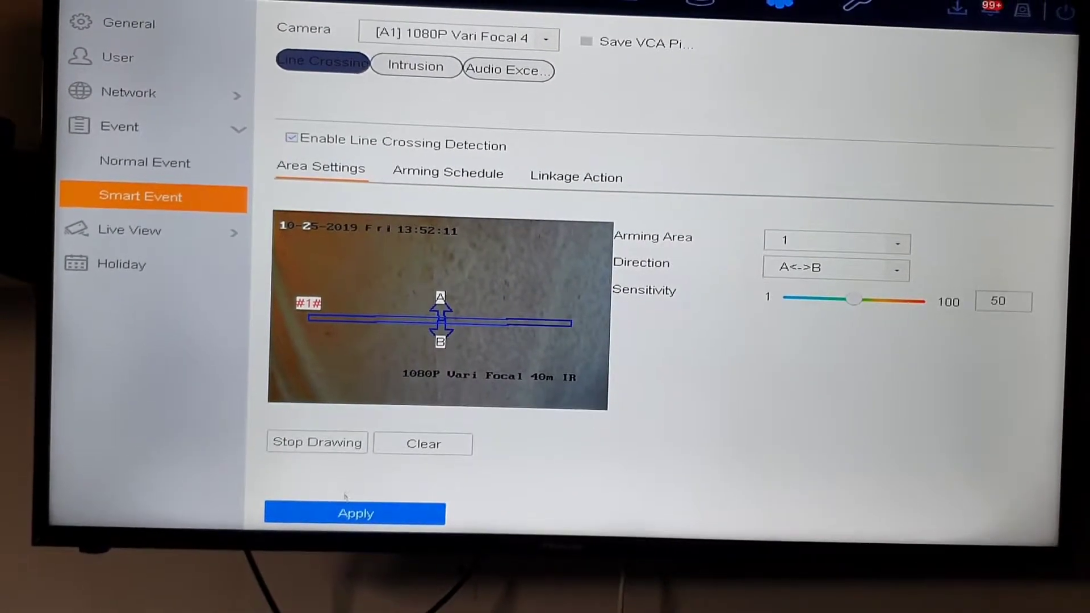
# Apply A1's line crossing settings, review its surveillance-center linkage, and return to line #1.
pyautogui.click(344, 511)
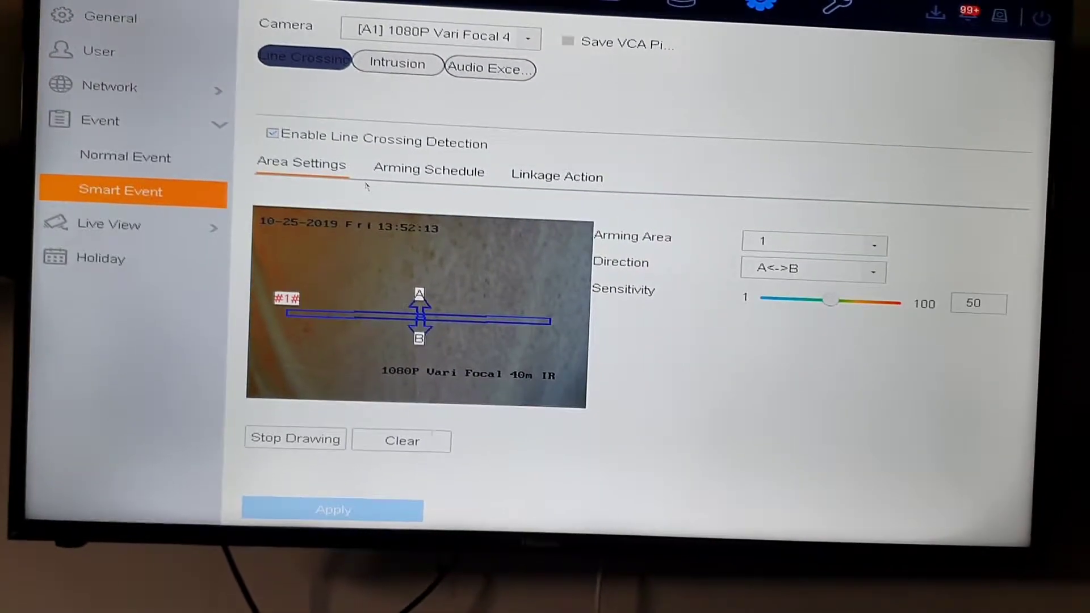
pyautogui.click(553, 176)
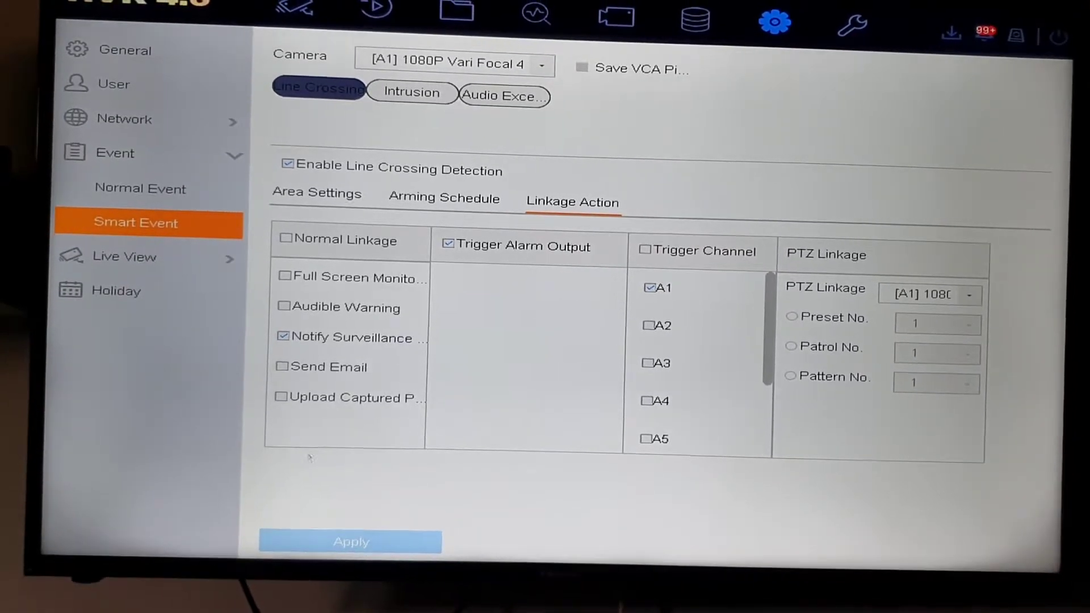
pyautogui.click(308, 198)
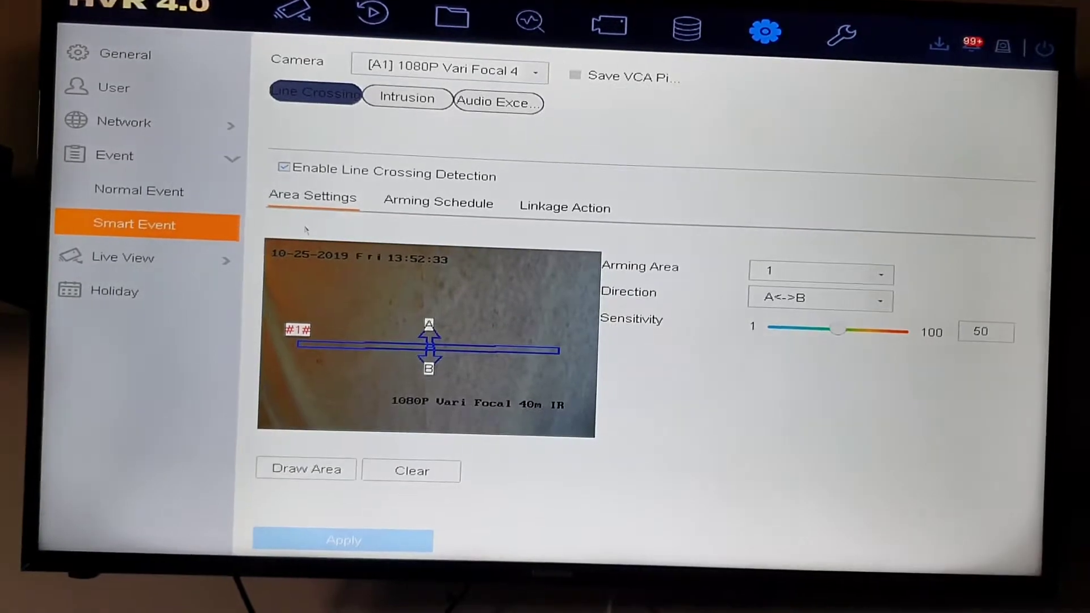